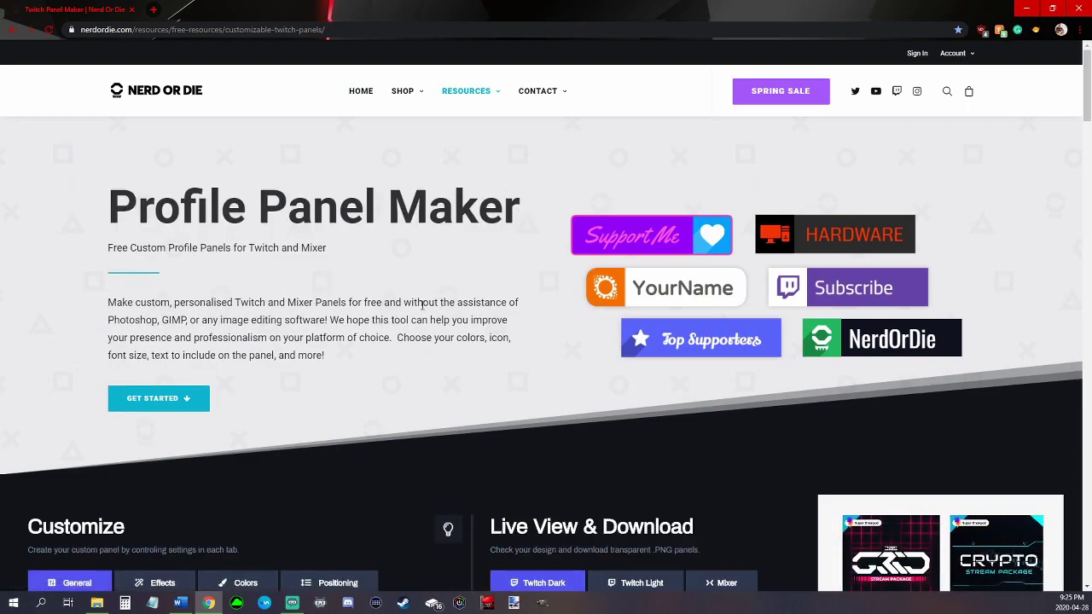
Open the profile panel maker and look through its effects, color, positioning and general settings.
{"action": "left_click", "coordinate": [180, 402]}
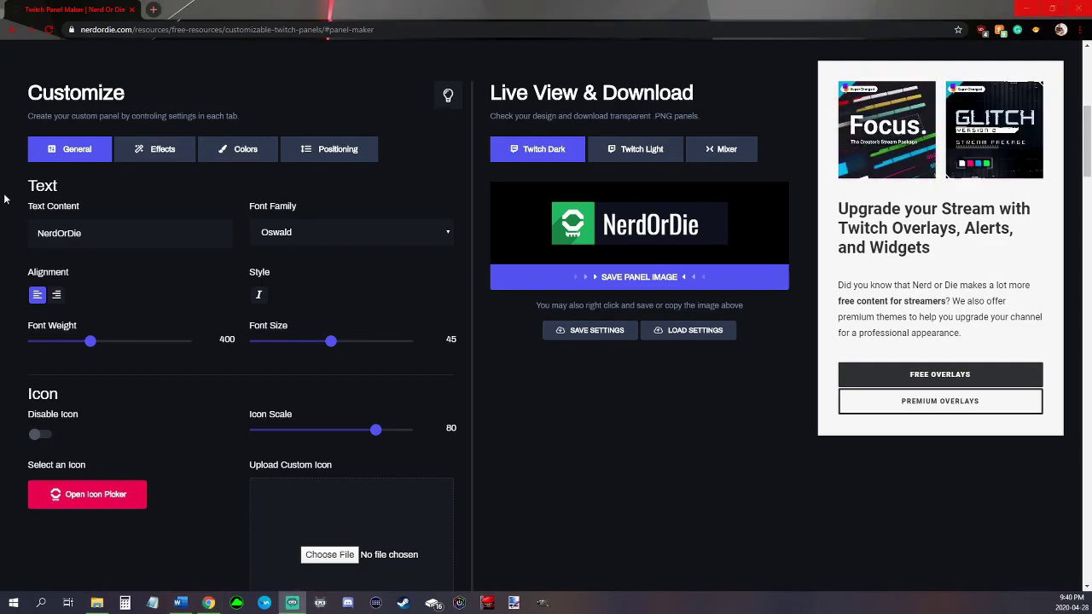
{"action": "left_click", "coordinate": [158, 154]}
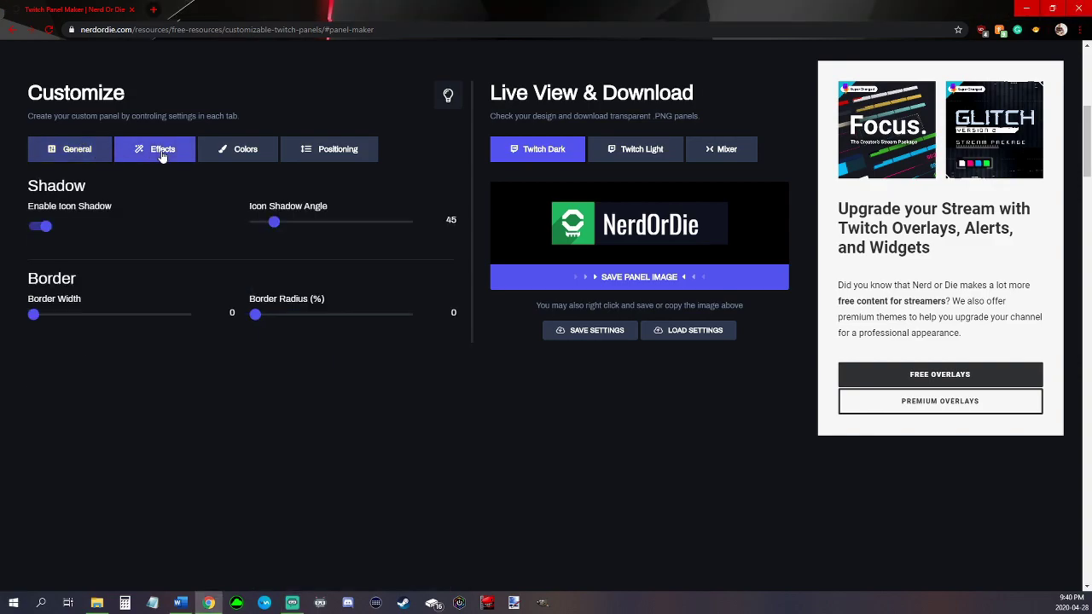
{"action": "left_click", "coordinate": [246, 160]}
{"action": "left_click", "coordinate": [342, 158]}
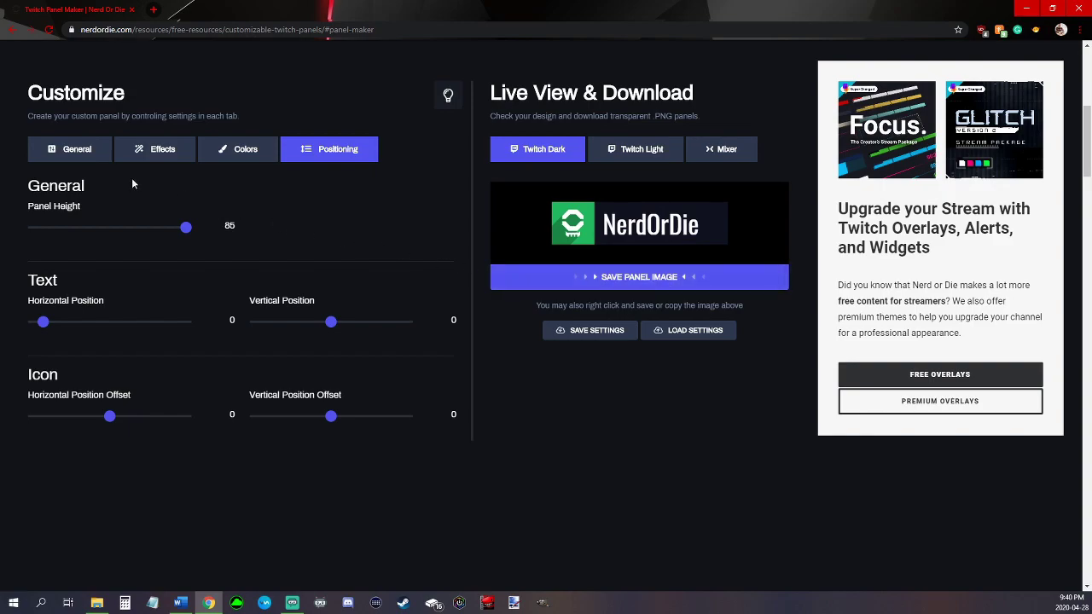
{"action": "left_click", "coordinate": [88, 160]}
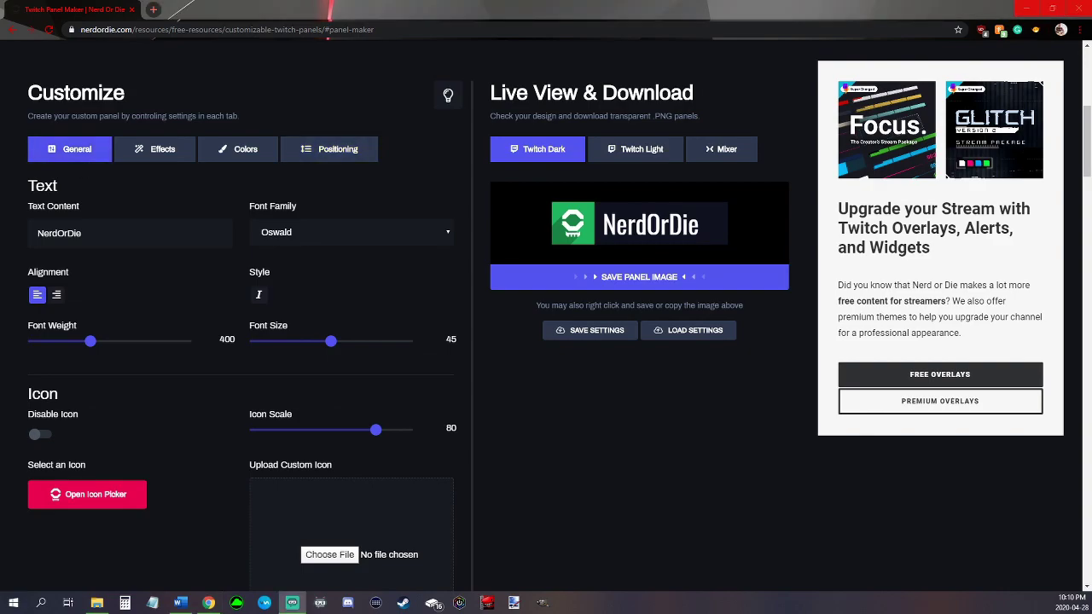
Replace the panel's text content with "Twitter" and set its font family to Lora.
{"action": "left_click_drag", "start_coordinate": [93, 233], "coordinate": [14, 239]}
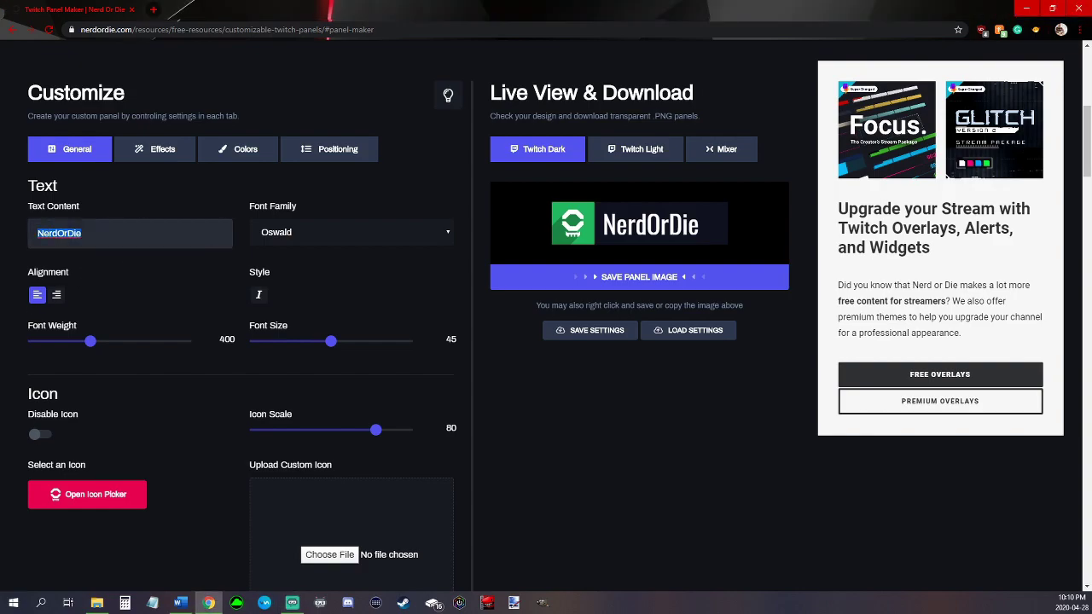
{"action": "type", "text": "Twitter"}
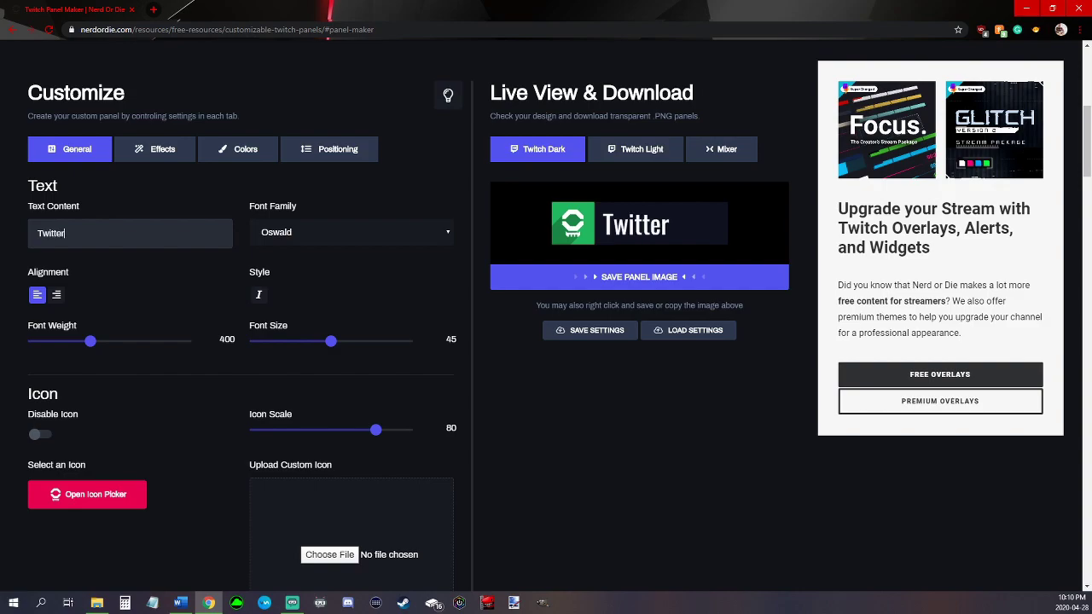
{"action": "left_click", "coordinate": [341, 236]}
{"action": "left_click", "coordinate": [321, 284]}
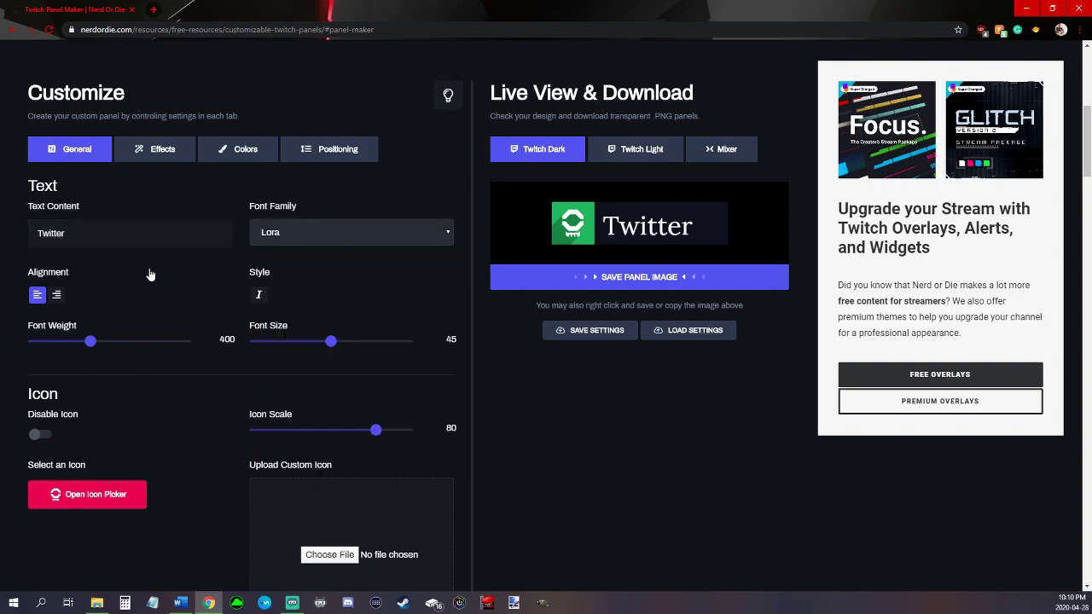
Try out right alignment, the font weight and italic style on the panel text, restoring the original settings.
{"action": "left_click", "coordinate": [57, 295]}
{"action": "left_click", "coordinate": [37, 295]}
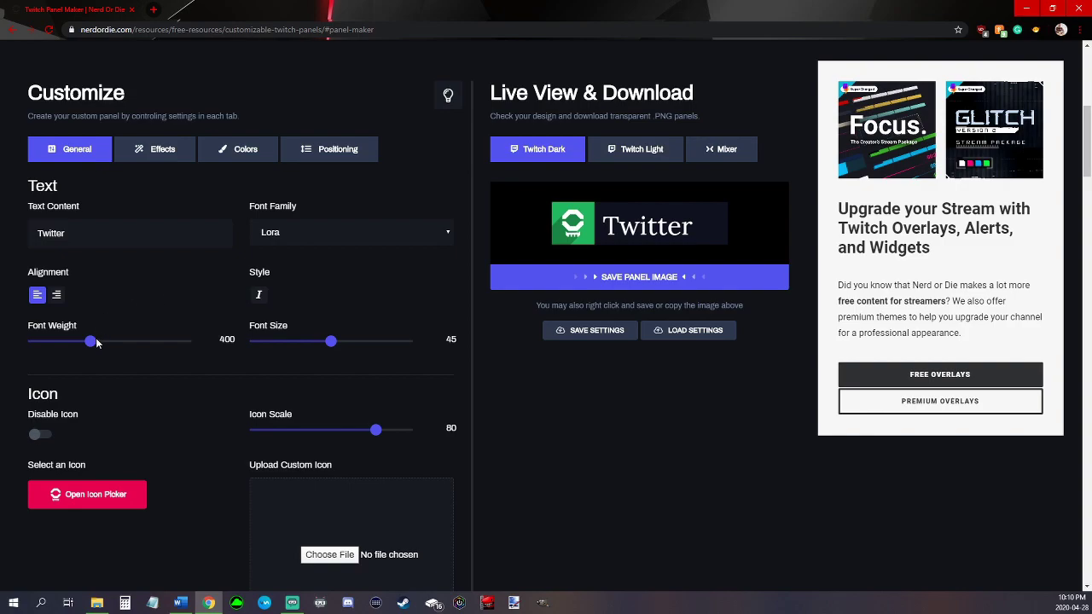
{"action": "mouse_move", "coordinate": [92, 341]}
{"action": "left_mouse_down"}
{"action": "mouse_move", "coordinate": [159, 356]}
{"action": "mouse_move", "coordinate": [91, 358]}
{"action": "left_mouse_up"}
{"action": "left_click", "coordinate": [258, 296]}
{"action": "left_click", "coordinate": [258, 296]}
Set the panel text's font size to 56 and choose the Twitter bird as the panel icon.
{"action": "left_click_drag", "start_coordinate": [331, 348], "coordinate": [364, 346]}
{"action": "scroll", "coordinate": [218, 362], "scroll_direction": "down", "scroll_amount": 2}
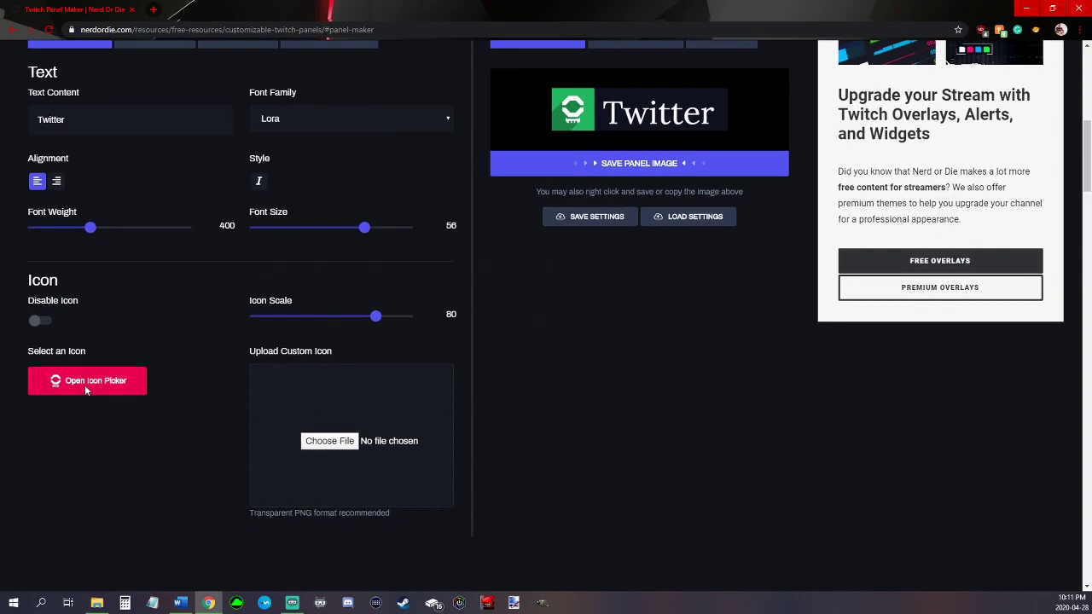
{"action": "left_click", "coordinate": [86, 390]}
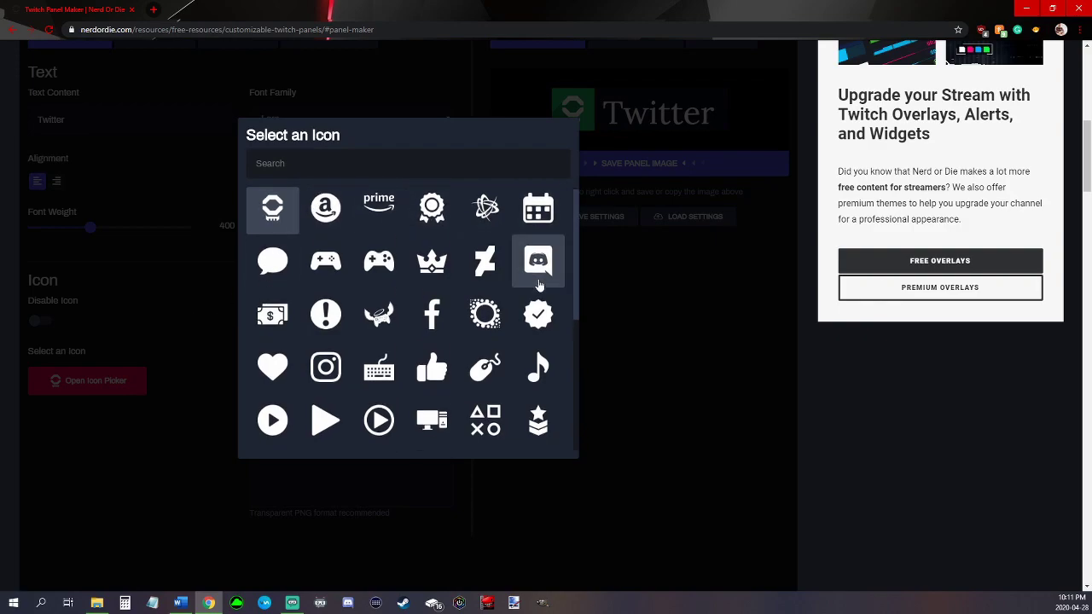
{"action": "scroll", "coordinate": [529, 324], "scroll_direction": "down", "scroll_amount": 3}
{"action": "left_click", "coordinate": [549, 380]}
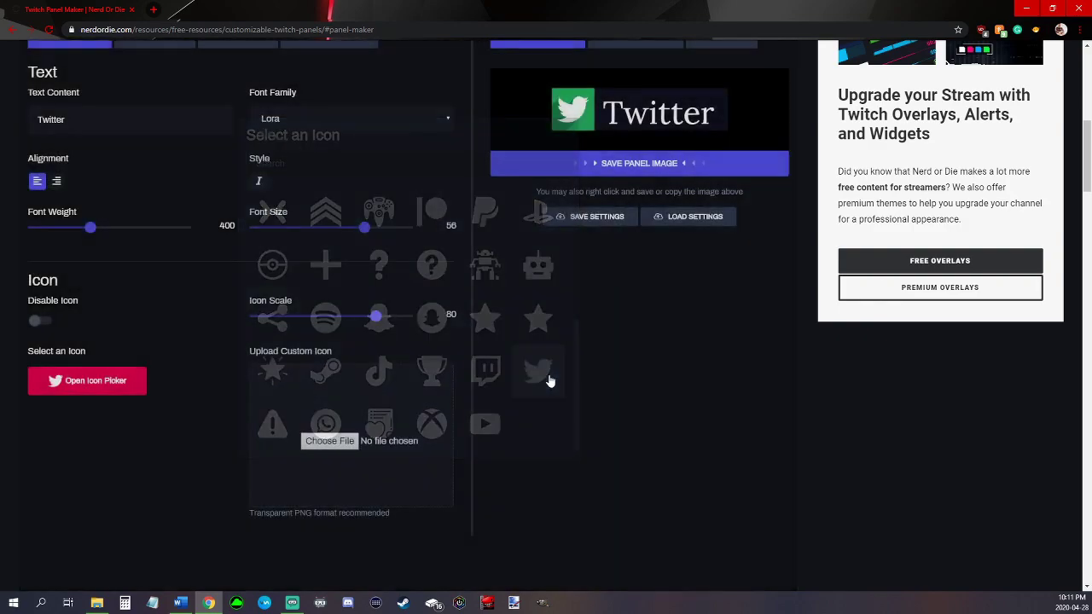
{"action": "scroll", "coordinate": [376, 375], "scroll_direction": "up", "scroll_amount": 2}
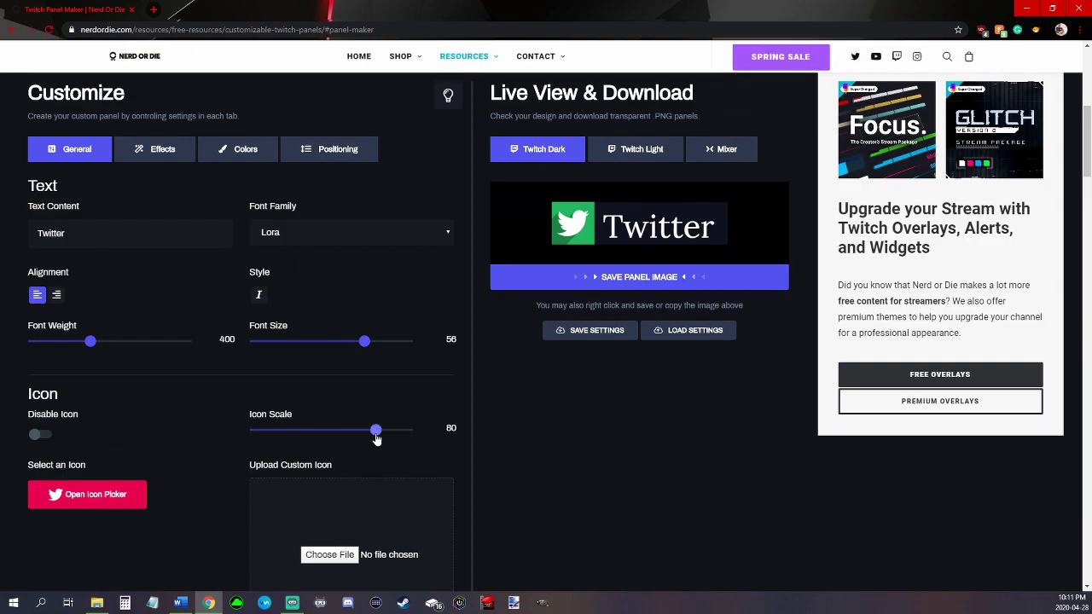
{"action": "mouse_move", "coordinate": [376, 435]}
{"action": "left_mouse_down"}
{"action": "mouse_move", "coordinate": [293, 439]}
{"action": "mouse_move", "coordinate": [376, 435]}
{"action": "left_mouse_up"}
Set the icon shadow angle to 38 and the panel's border radius to 43%.
{"action": "scroll", "coordinate": [202, 372], "scroll_direction": "down", "scroll_amount": 1}
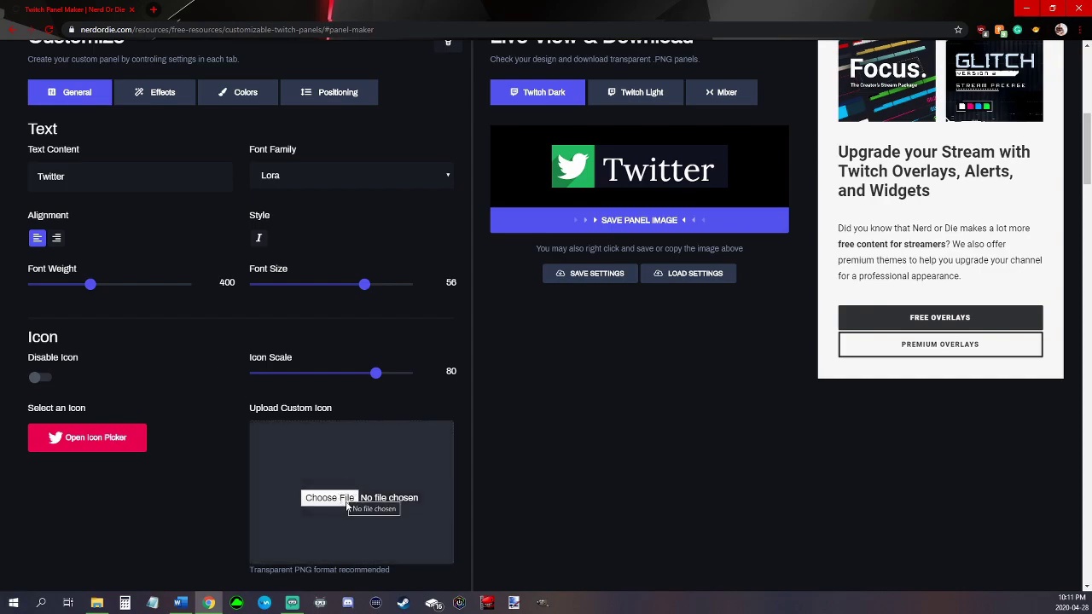
{"action": "left_click", "coordinate": [167, 101]}
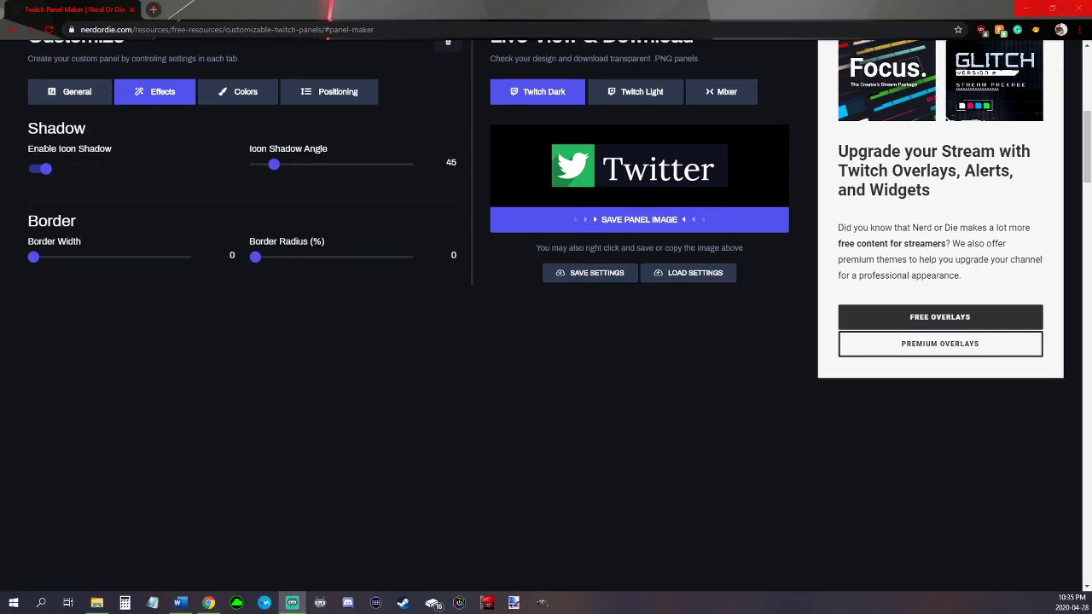
{"action": "left_click", "coordinate": [40, 170]}
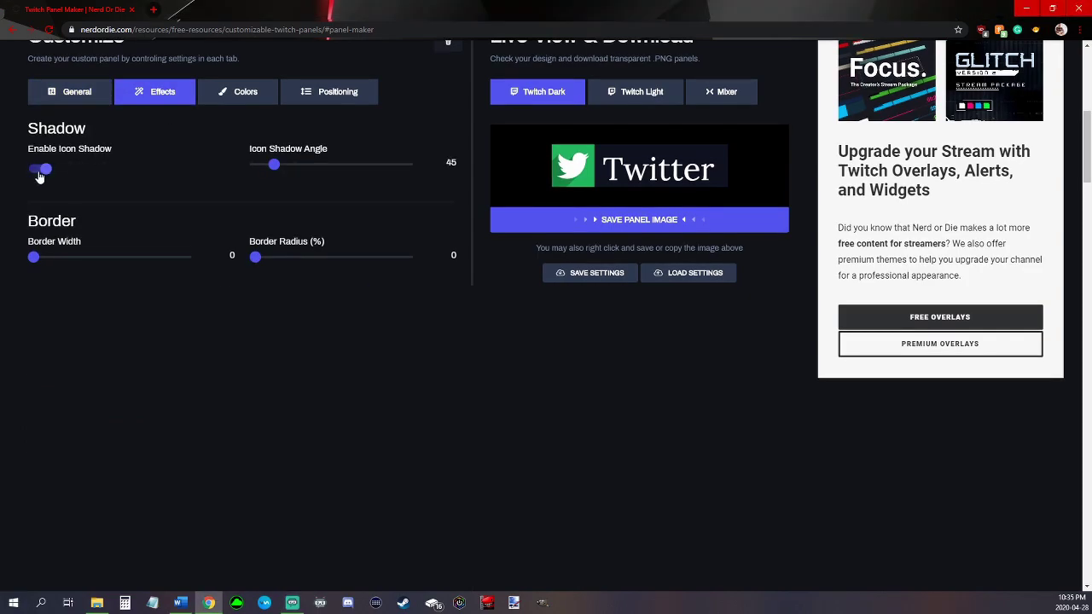
{"action": "mouse_move", "coordinate": [275, 170]}
{"action": "left_mouse_down"}
{"action": "mouse_move", "coordinate": [312, 173]}
{"action": "mouse_move", "coordinate": [272, 181]}
{"action": "left_mouse_up"}
{"action": "mouse_move", "coordinate": [34, 258]}
{"action": "left_mouse_down"}
{"action": "mouse_move", "coordinate": [231, 251]}
{"action": "mouse_move", "coordinate": [24, 271]}
{"action": "left_mouse_up"}
{"action": "left_click_drag", "start_coordinate": [255, 257], "coordinate": [309, 257]}
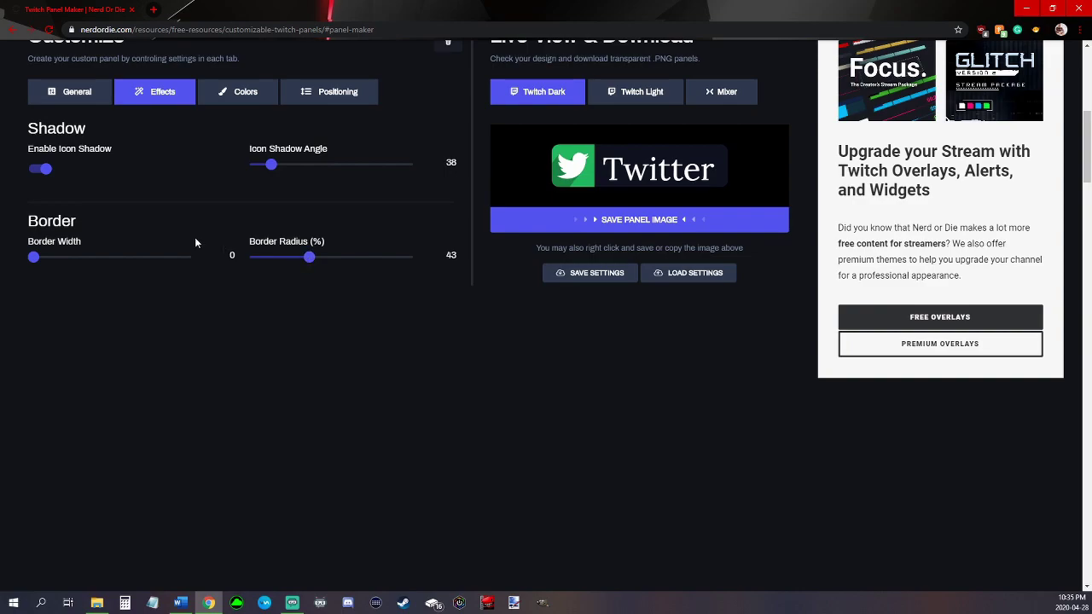
Change the panel's icon background color to the light blue swatch, keeping the text color white.
{"action": "left_click", "coordinate": [238, 91]}
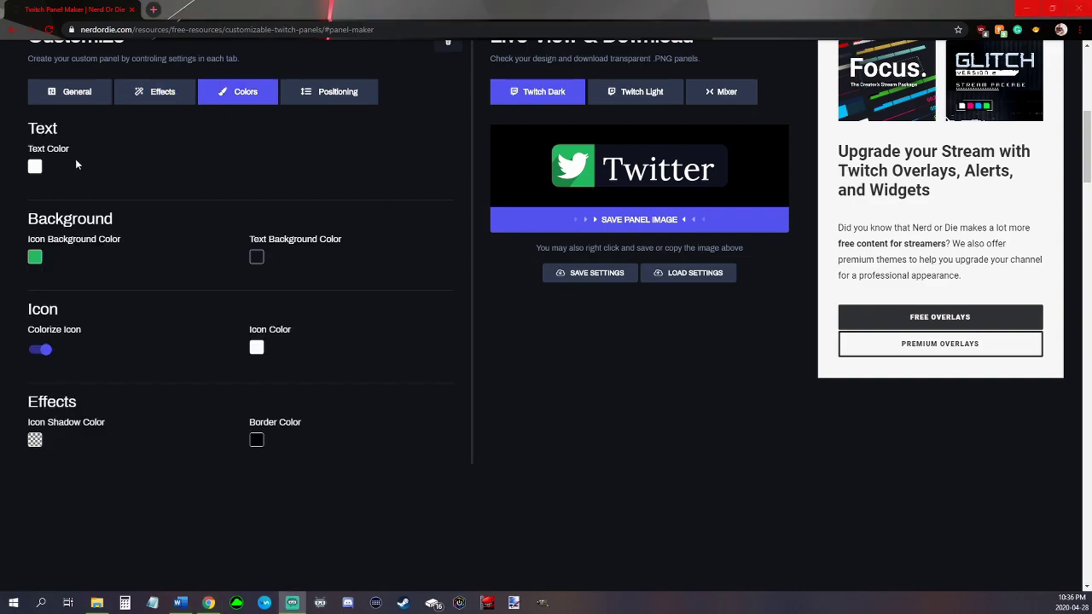
{"action": "left_click", "coordinate": [35, 167]}
{"action": "left_click", "coordinate": [288, 165]}
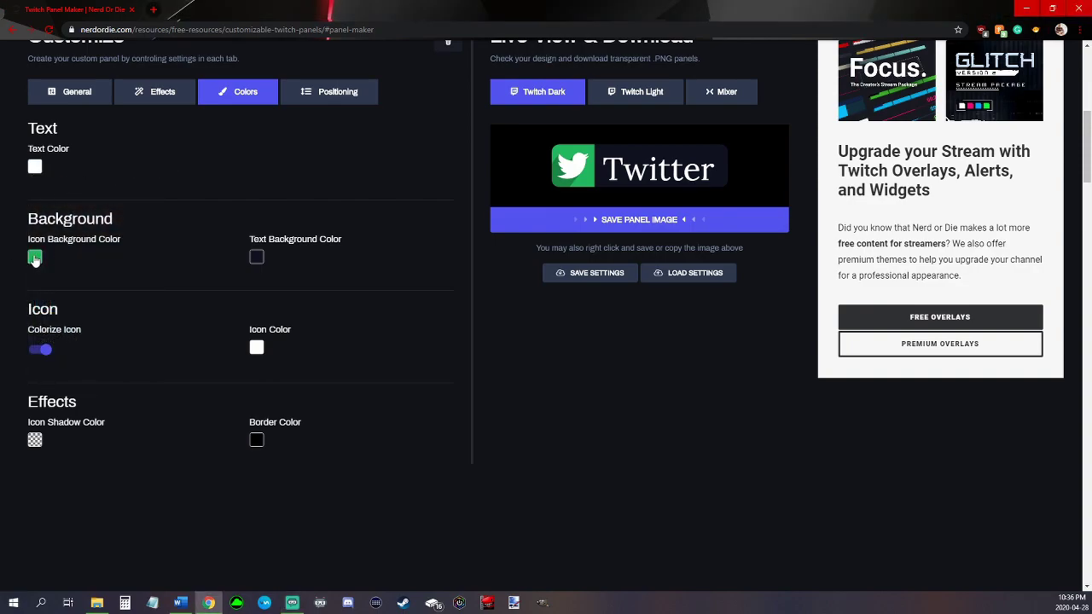
{"action": "left_click", "coordinate": [35, 256]}
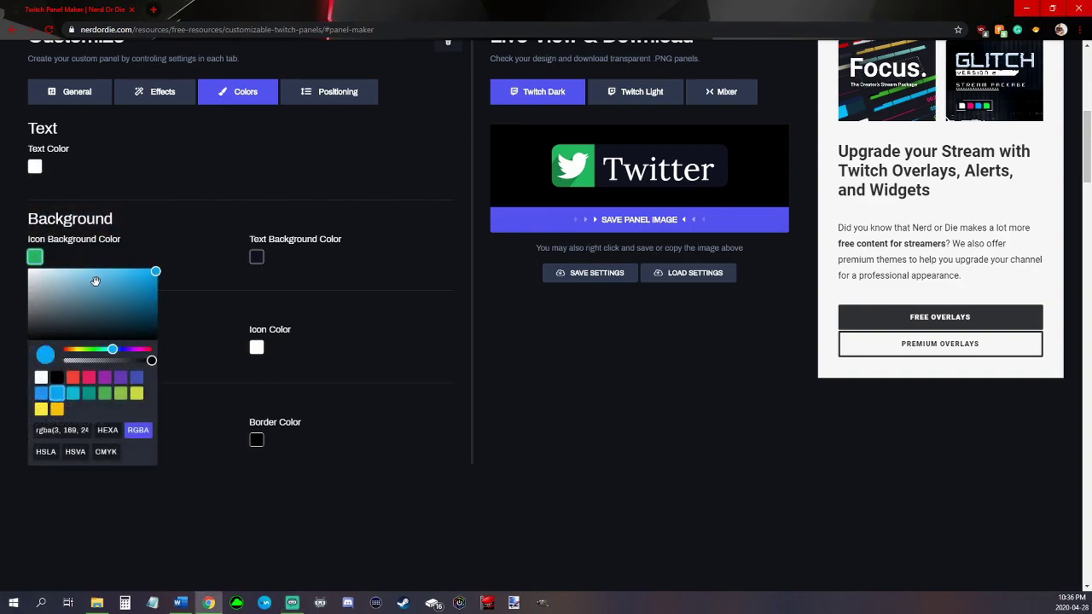
{"action": "left_click", "coordinate": [57, 393]}
{"action": "left_click", "coordinate": [176, 254]}
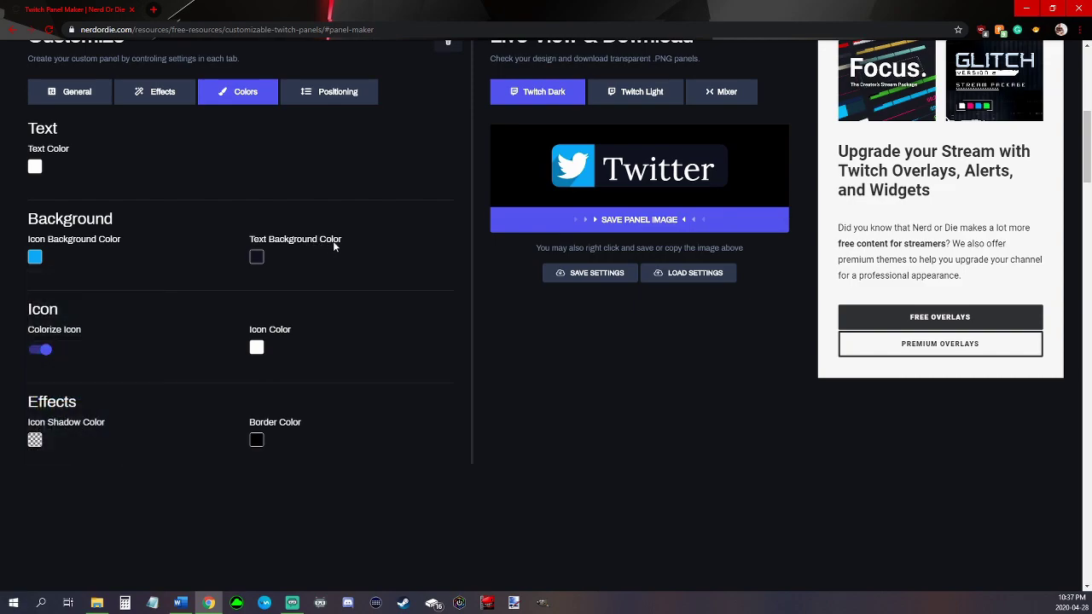
Examine the color choices for the icon and its shadow, including the shadow color's HEXA code.
{"action": "left_click", "coordinate": [257, 347]}
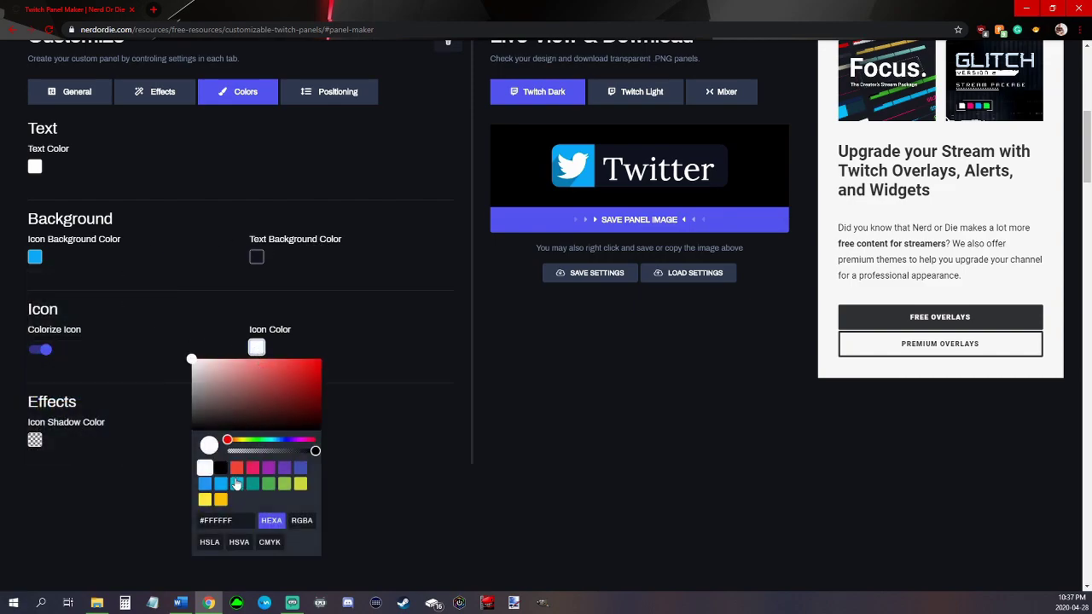
{"action": "left_click", "coordinate": [34, 440]}
{"action": "left_click", "coordinate": [34, 441]}
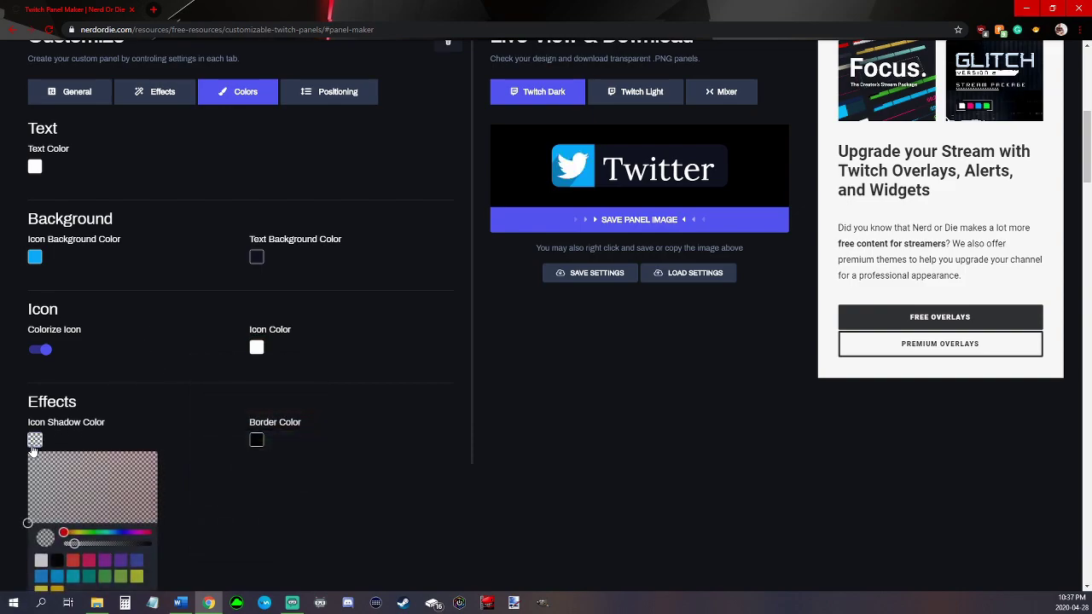
{"action": "mouse_move", "coordinate": [76, 543]}
{"action": "left_mouse_down"}
{"action": "mouse_move", "coordinate": [99, 544]}
{"action": "mouse_move", "coordinate": [74, 543]}
{"action": "left_mouse_up"}
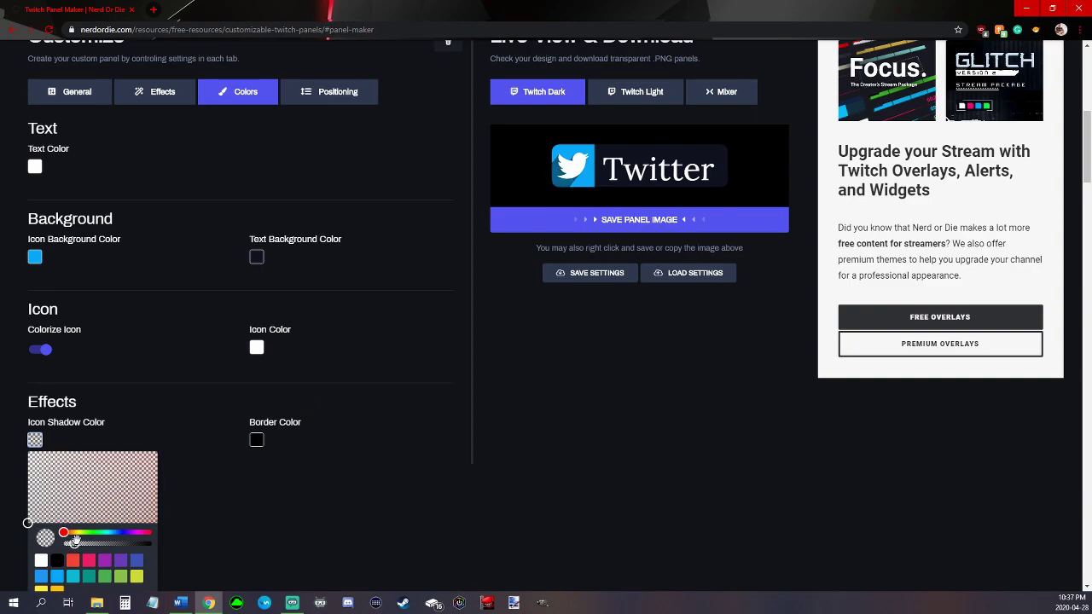
{"action": "scroll", "coordinate": [184, 373], "scroll_direction": "down", "scroll_amount": 1}
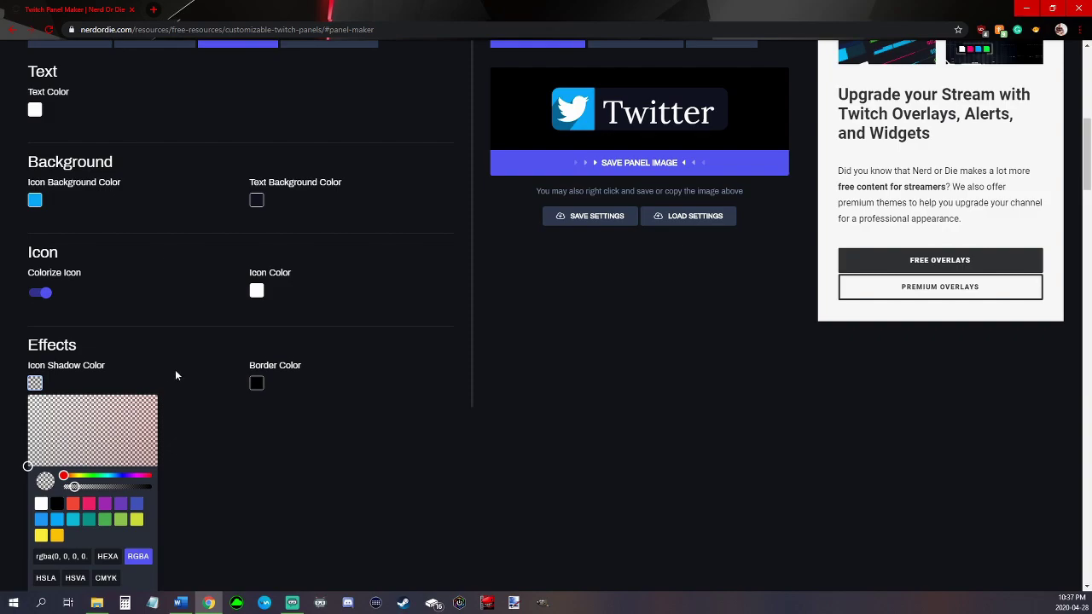
{"action": "left_click", "coordinate": [109, 557]}
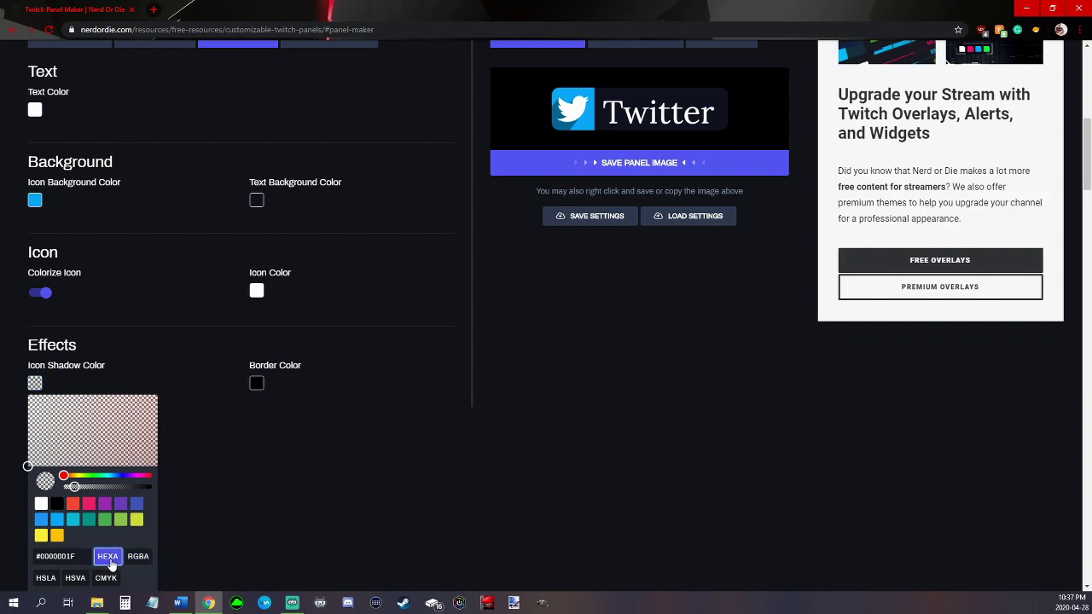
{"action": "left_click", "coordinate": [50, 556]}
{"action": "triple_click", "coordinate": [49, 556]}
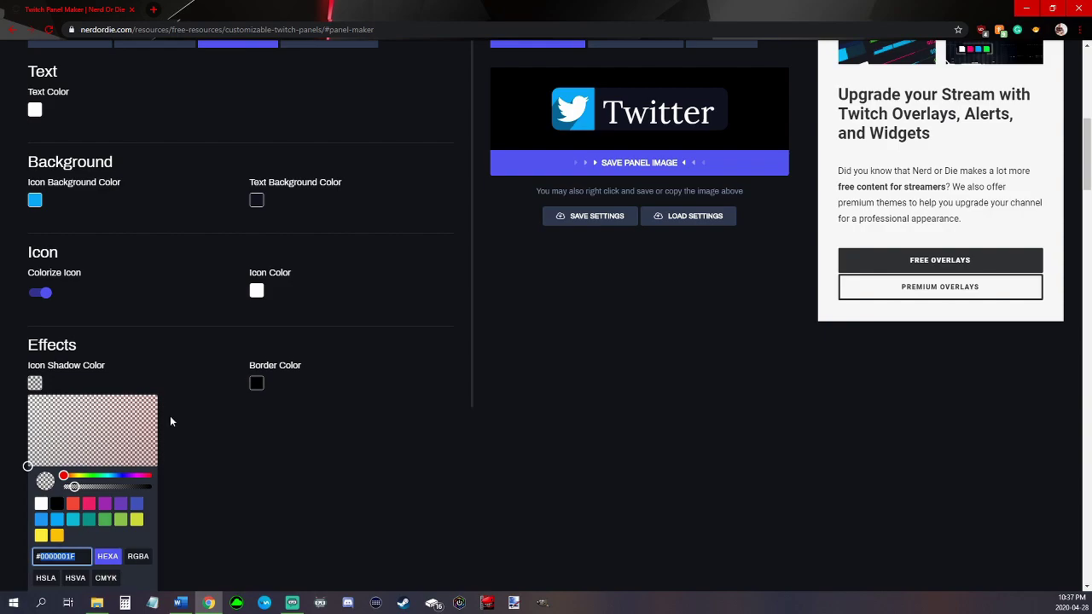
{"action": "left_click", "coordinate": [177, 359]}
{"action": "scroll", "coordinate": [177, 359], "scroll_direction": "up", "scroll_amount": 1}
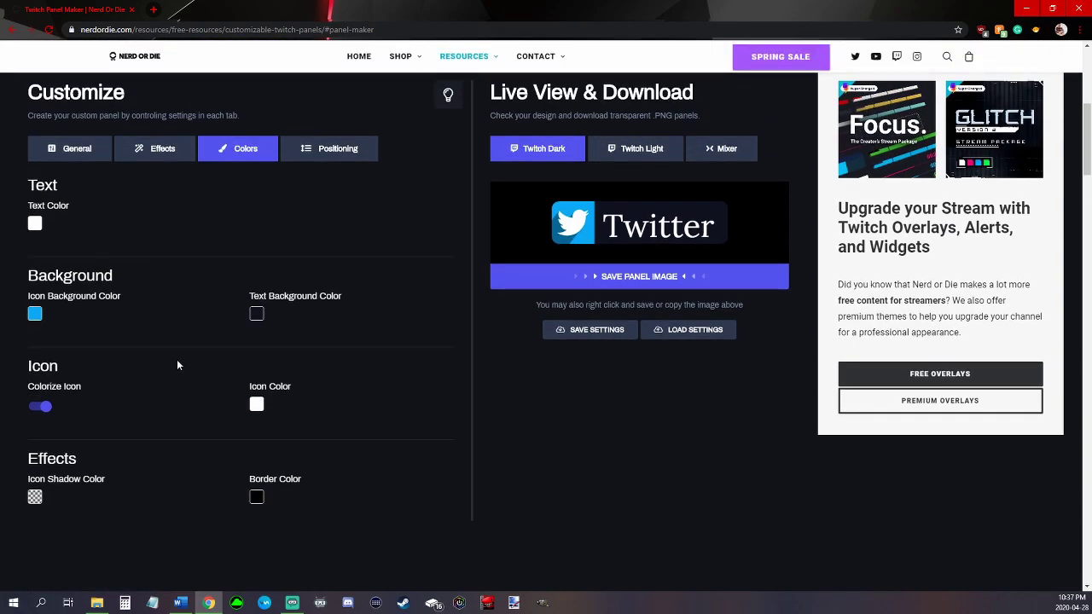
Position the text at horizontal 15 and vertical 2, and offset the icon by -6 horizontally and 3 vertically.
{"action": "left_click", "coordinate": [329, 150]}
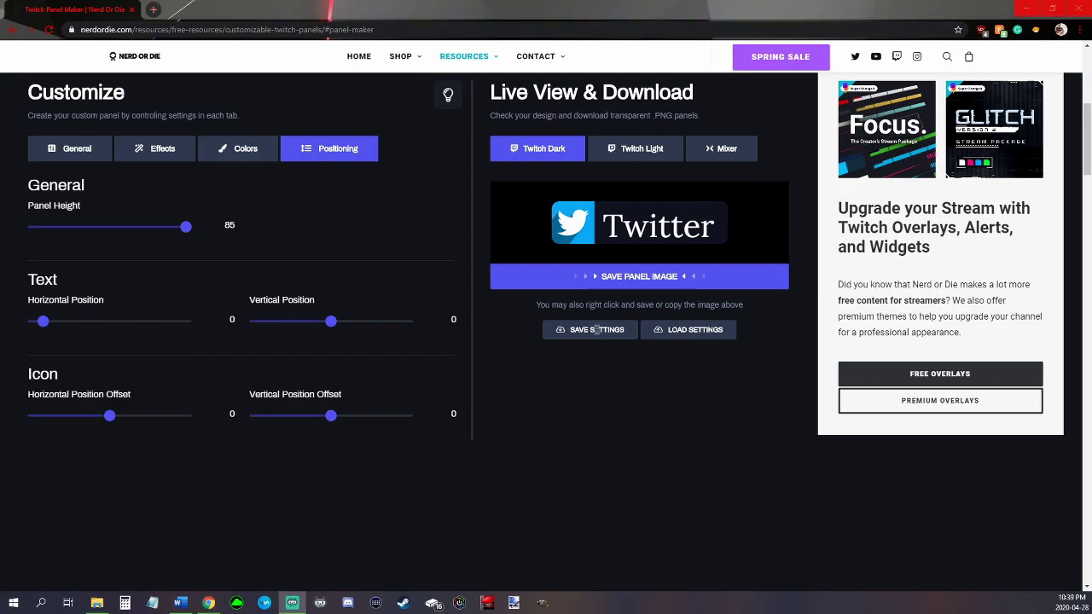
{"action": "left_click_drag", "start_coordinate": [186, 226], "coordinate": [205, 239]}
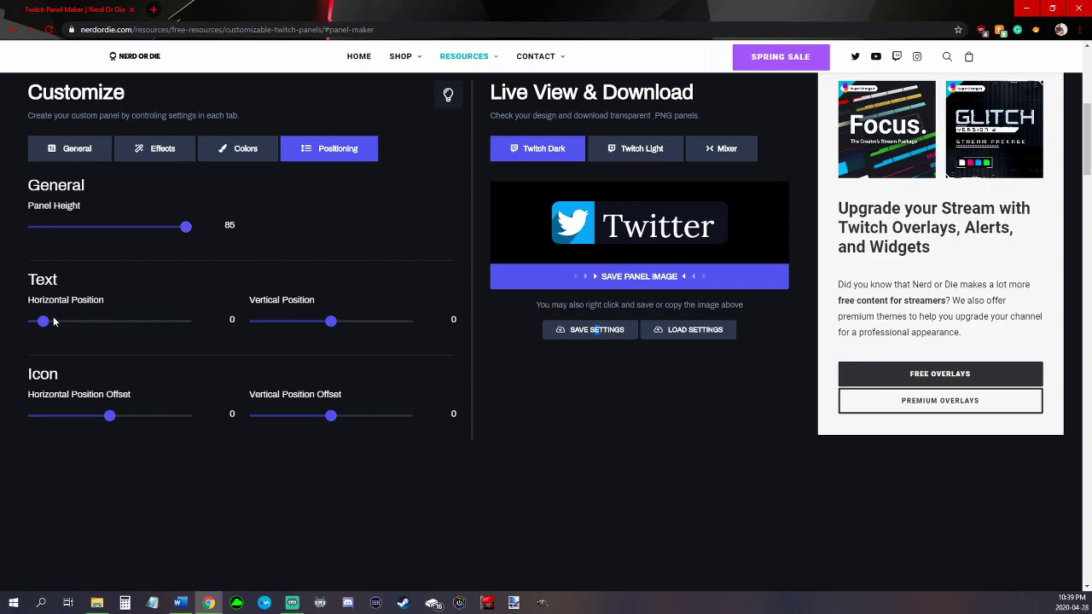
{"action": "mouse_move", "coordinate": [43, 328]}
{"action": "left_mouse_down"}
{"action": "mouse_move", "coordinate": [75, 324]}
{"action": "mouse_move", "coordinate": [29, 329]}
{"action": "mouse_move", "coordinate": [57, 325]}
{"action": "left_mouse_up"}
{"action": "left_click_drag", "start_coordinate": [330, 322], "coordinate": [336, 331]}
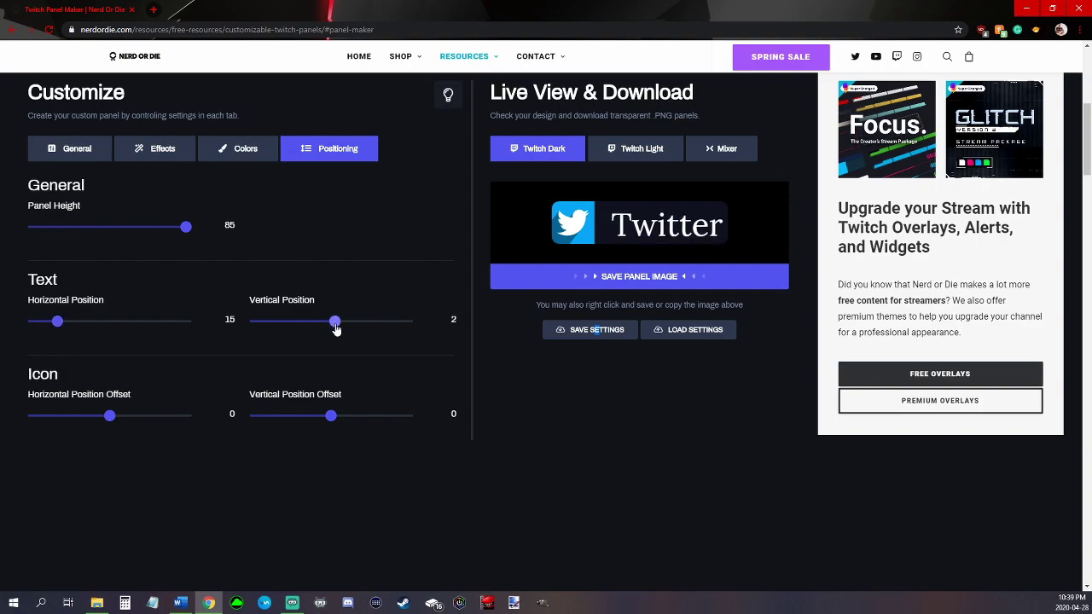
{"action": "mouse_move", "coordinate": [110, 420]}
{"action": "left_mouse_down"}
{"action": "mouse_move", "coordinate": [70, 419]}
{"action": "mouse_move", "coordinate": [100, 416]}
{"action": "left_mouse_up"}
{"action": "left_click_drag", "start_coordinate": [331, 416], "coordinate": [335, 417]}
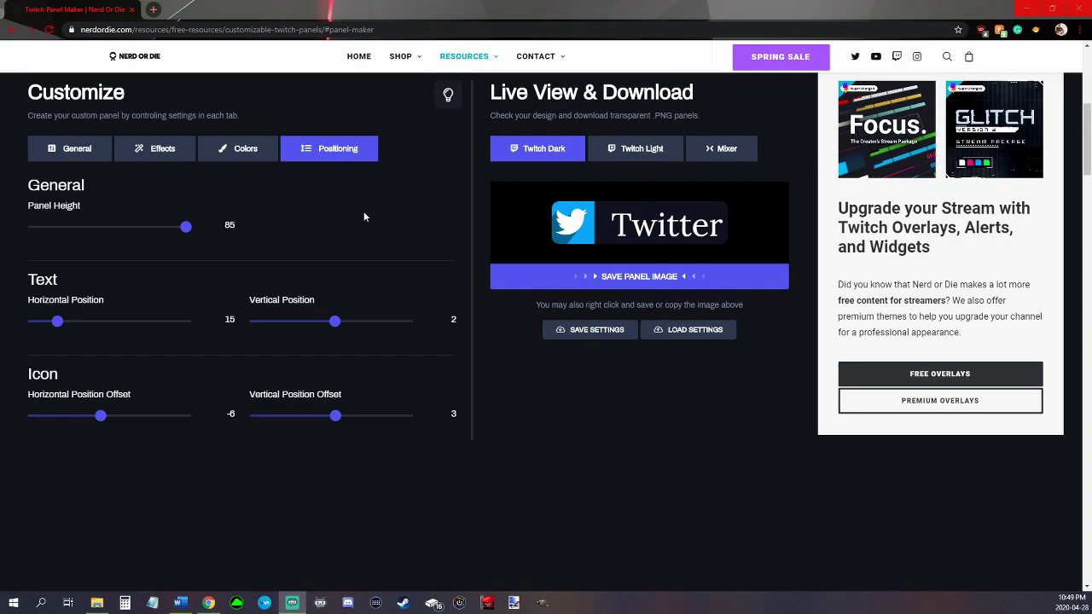
Preview the panel on the Mixer, Twitch Light and Twitch Dark backgrounds.
{"action": "left_click", "coordinate": [714, 161]}
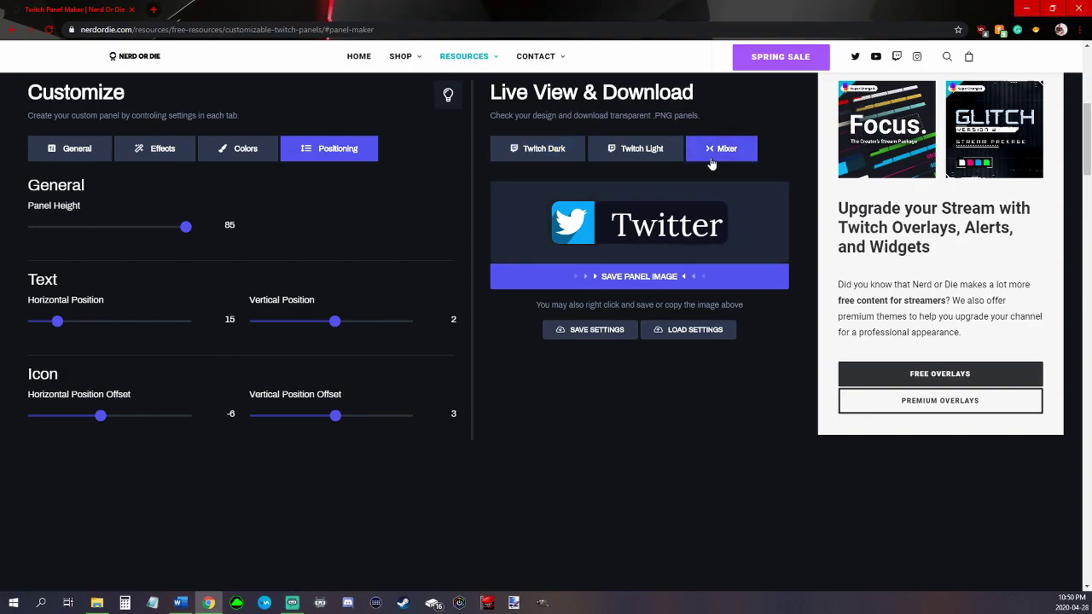
{"action": "left_click", "coordinate": [624, 159]}
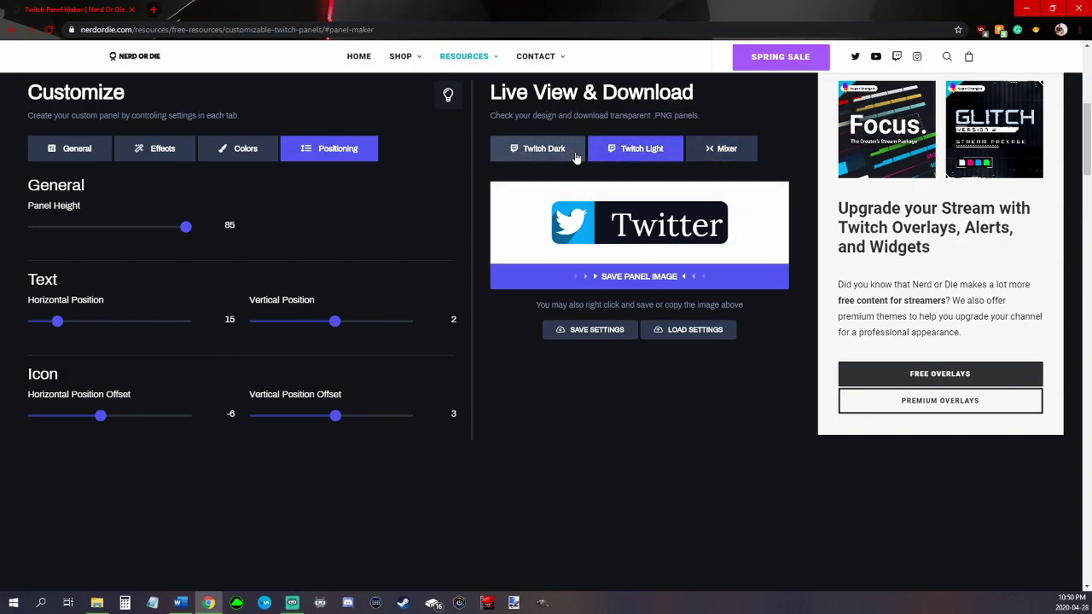
{"action": "left_click", "coordinate": [576, 158]}
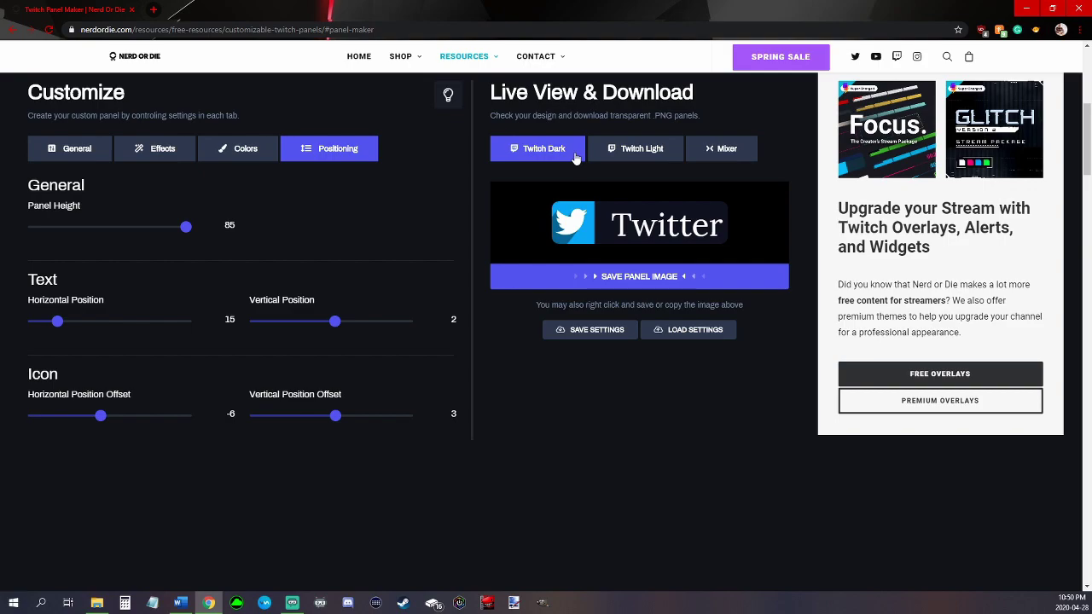